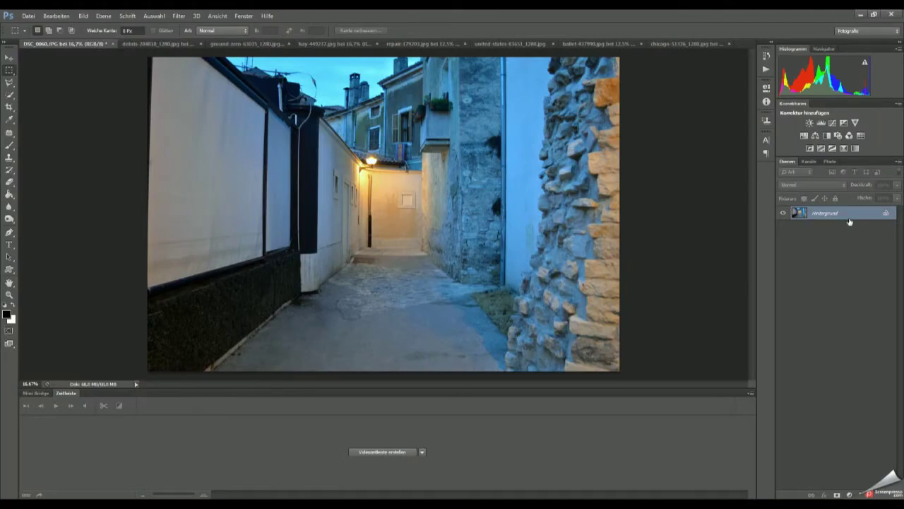
# Convert the locked Hintergrund background into the editable layer Ebene 0
pyautogui.keyDown('alt'); pyautogui.doubleClick(849, 219); pyautogui.keyUp('alt')
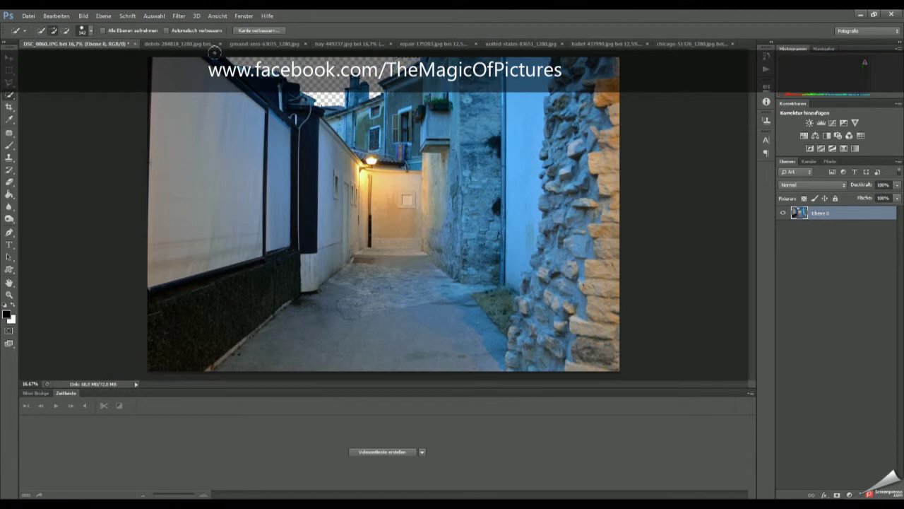
# Make the alley black-and-white with a contrast-boosting S-curve, then bring up the chicago photo
pyautogui.scroll(1, 396, 180)
pyautogui.scroll(-1, 396, 180)
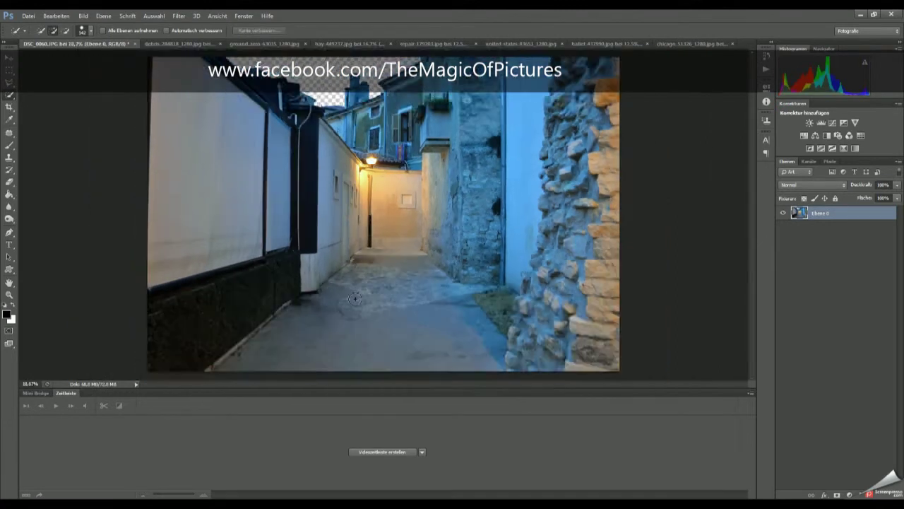
pyautogui.scroll(1, 405, 175)
pyautogui.click(827, 135)
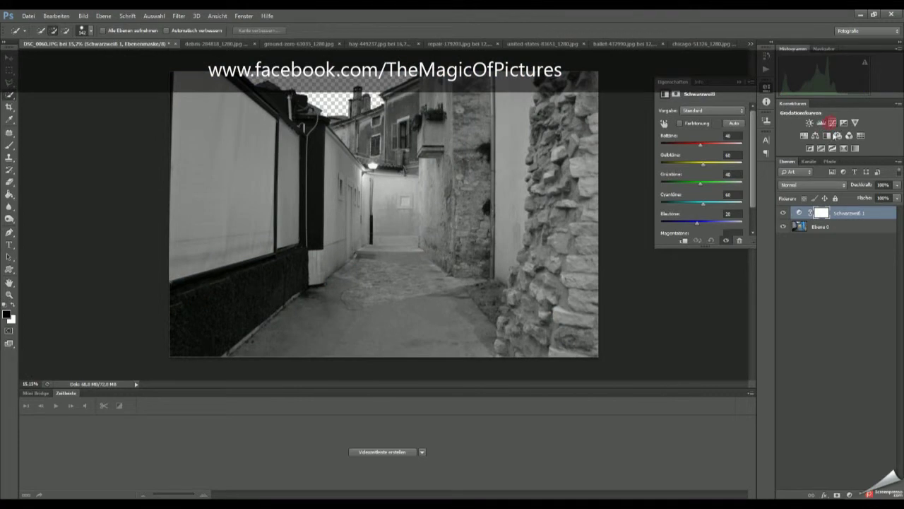
pyautogui.click(831, 123)
pyautogui.moveTo(719, 154); pyautogui.dragTo(720, 147)
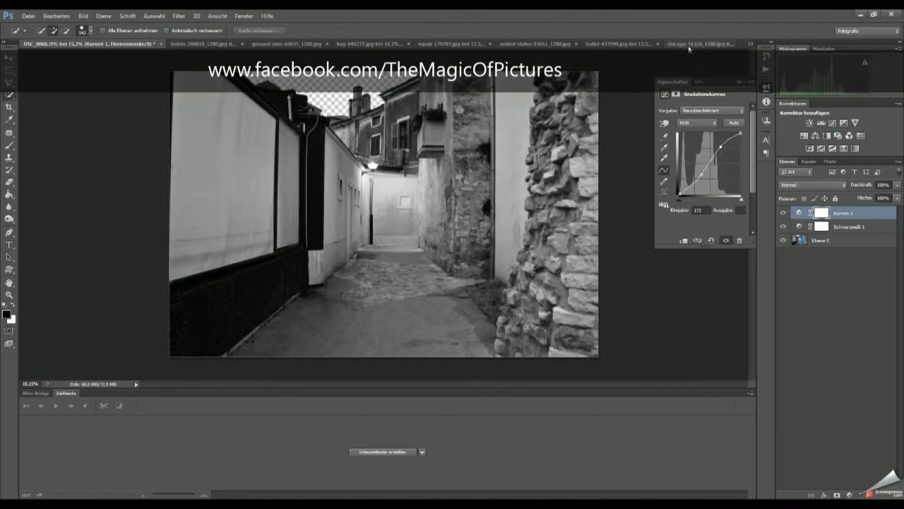
pyautogui.click(689, 44)
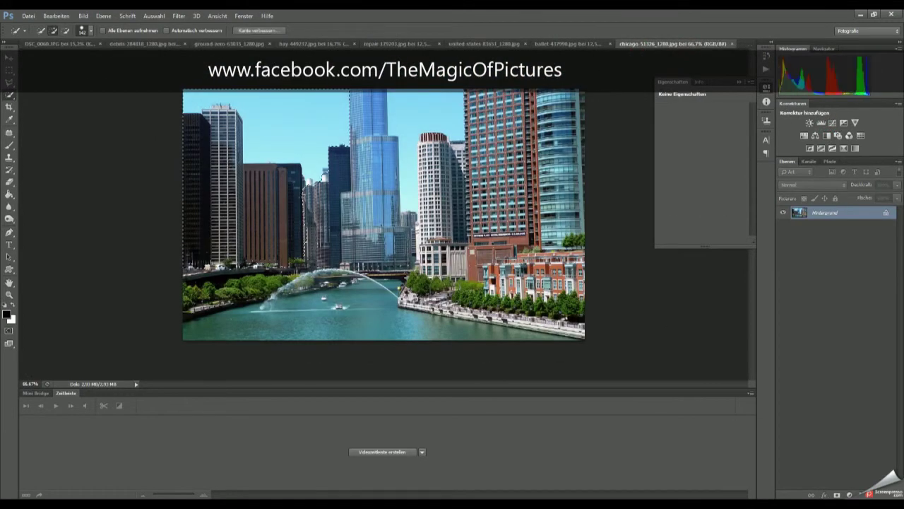
# Copy the Chicago buildings into the alley document, scale them down and place them below Ebene 0
pyautogui.hotkey('ctrl', 'j')
pyautogui.click(783, 225)
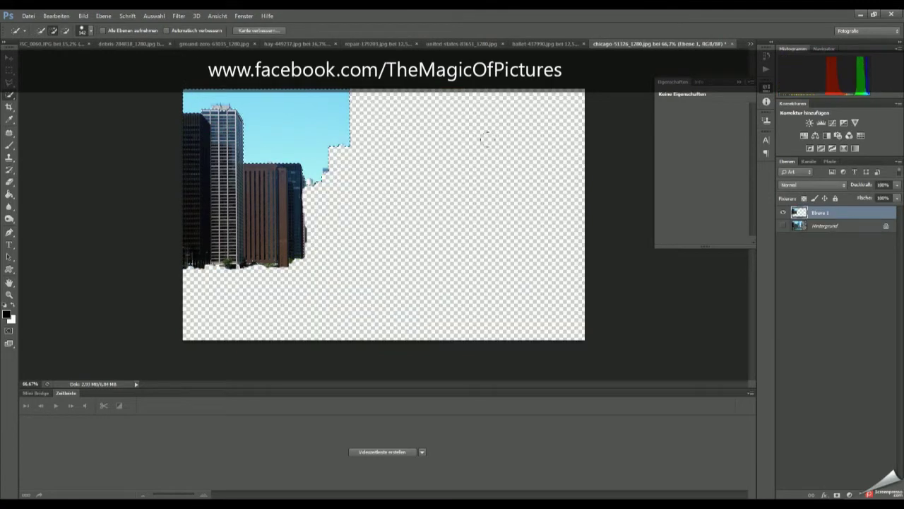
pyautogui.press('v')
pyautogui.moveTo(486, 140); pyautogui.dragTo(247, 219)
pyautogui.hotkey('ctrl', 't')
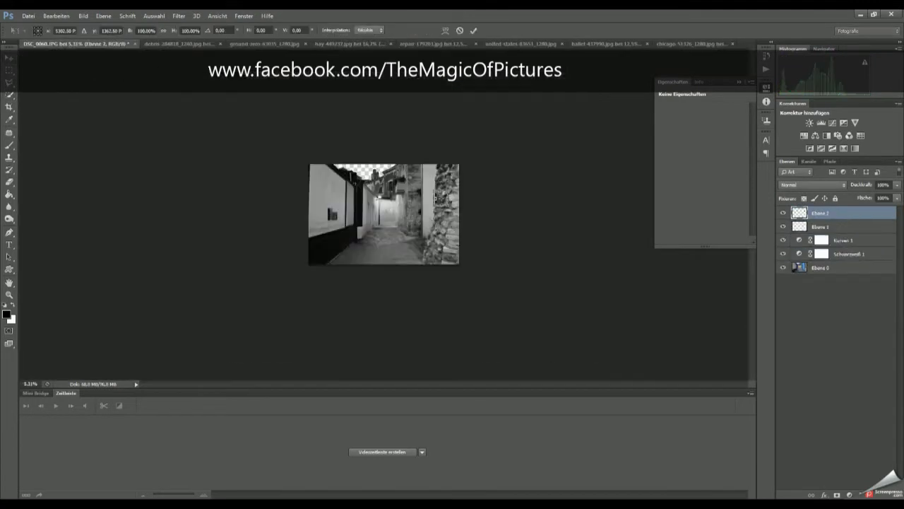
pyautogui.moveTo(383, 163); pyautogui.dragTo(383, 106)
pyautogui.press('Return')
pyautogui.moveTo(820, 213); pyautogui.dragTo(830, 299)
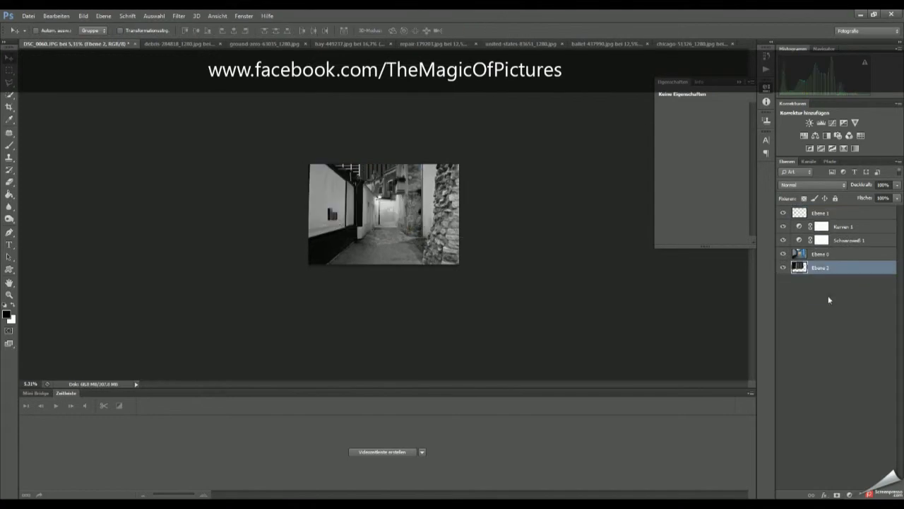
# Resize the skyline layer again and add a Curves adjustment to tone it
pyautogui.hotkey('ctrl', '0')
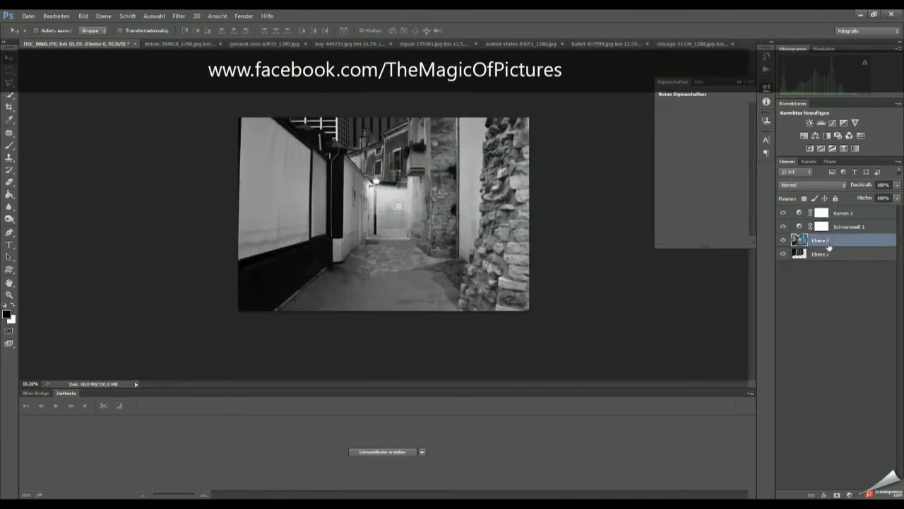
pyautogui.hotkey('ctrl', 'z')
pyautogui.hotkey('ctrl', 't')
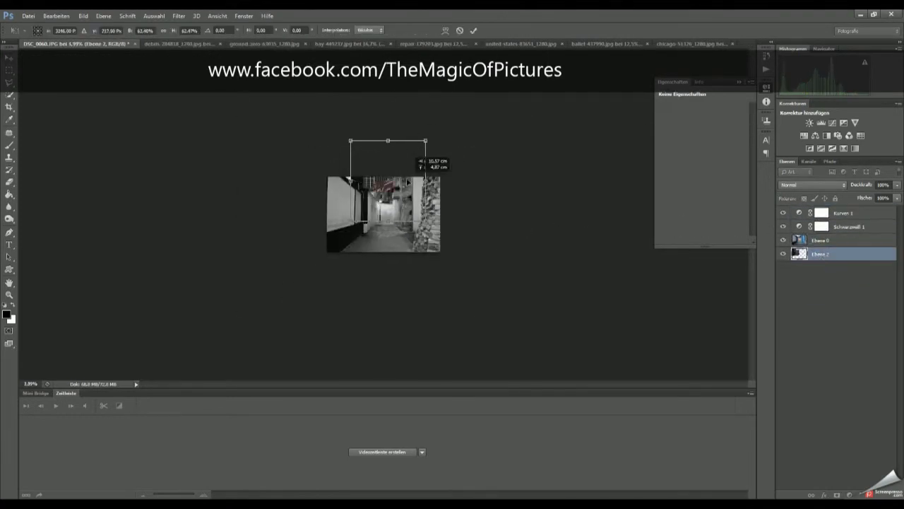
pyautogui.press('Return')
pyautogui.hotkey('ctrl', '0')
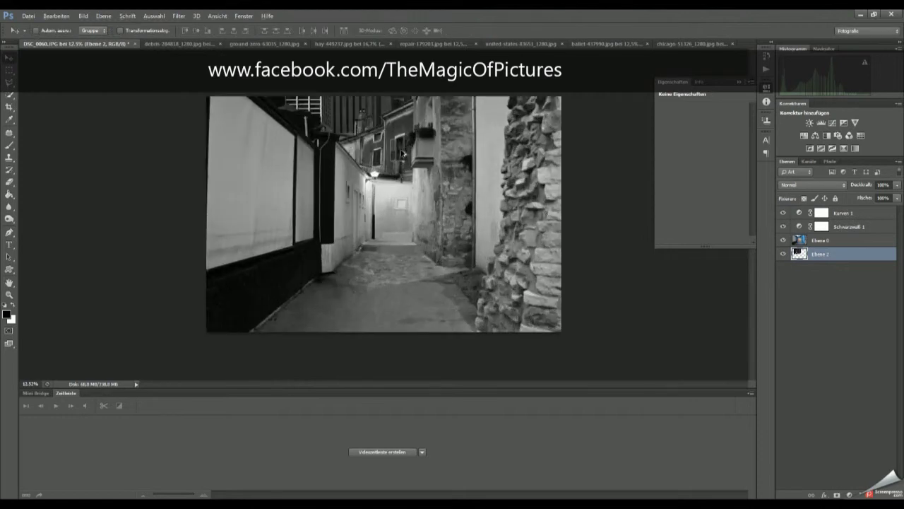
pyautogui.click(832, 122)
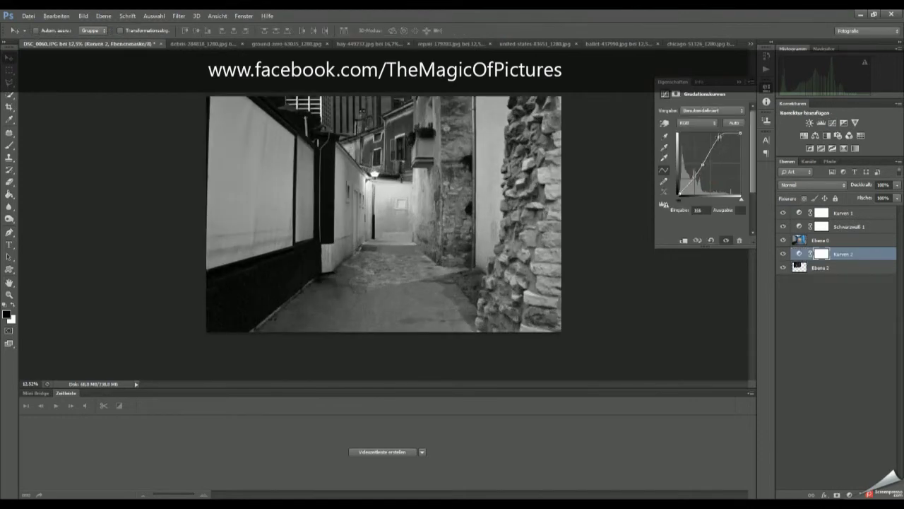
# Rotate the skyline about 2.6° and switch to the ground-zero rubble photo
pyautogui.hotkey('ctrl', 't')
pyautogui.press('Return')
pyautogui.click(819, 267)
pyautogui.hotkey('ctrl', 't')
pyautogui.moveTo(481, 234); pyautogui.dragTo(486, 225)
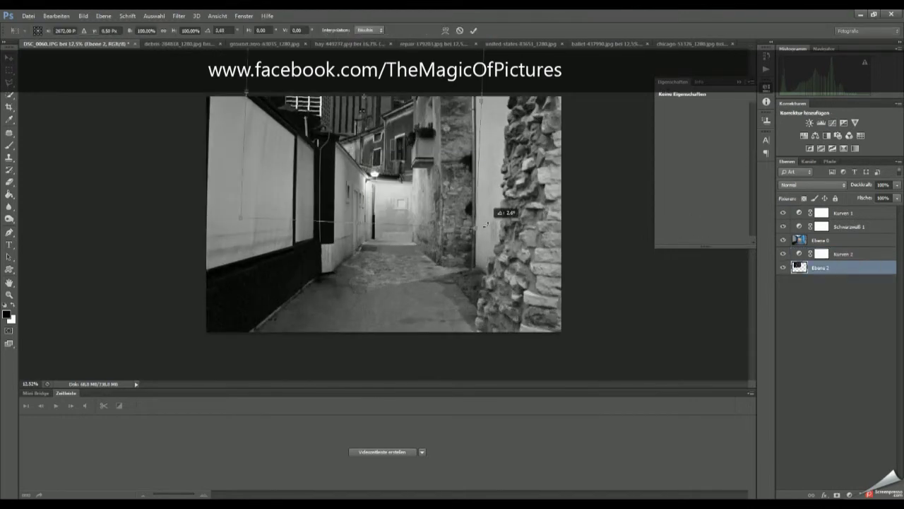
pyautogui.press('Return')
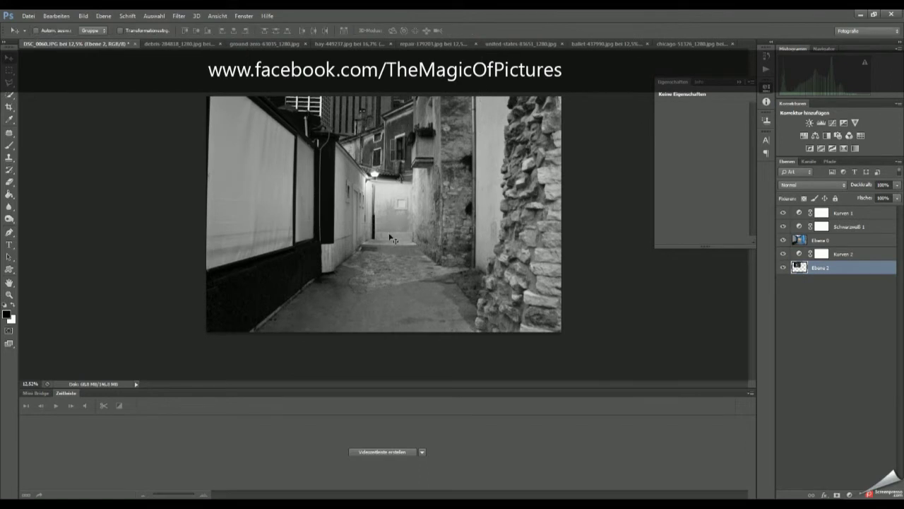
pyautogui.hotkey('ctrl', 'Tab')
pyautogui.hotkey('ctrl', 'Tab')
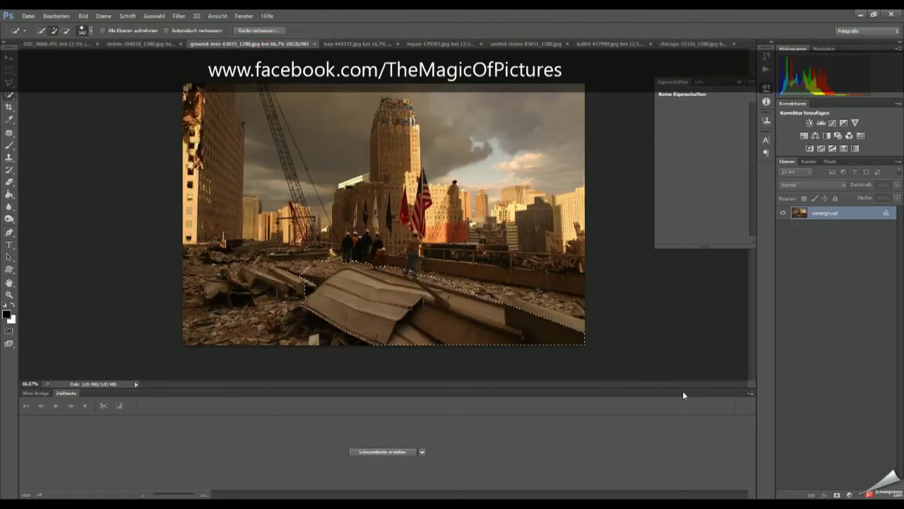
# Bring the ground-zero rubble into the alley, scale it onto the floor and add a clipped darkening Curves
pyautogui.hotkey('ctrl', 'shift', 'Tab')
pyautogui.hotkey('ctrl', 'shift', 'Tab')
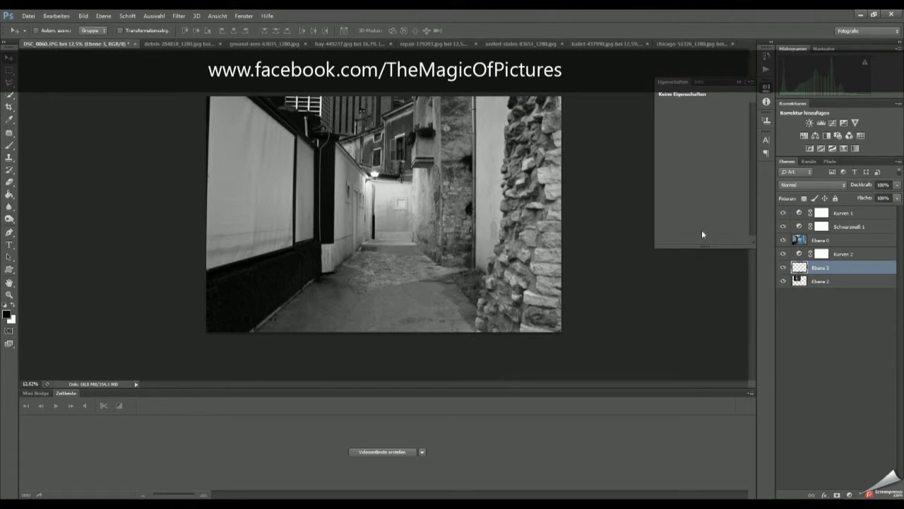
pyautogui.moveTo(846, 233); pyautogui.dragTo(847, 240)
pyautogui.hotkey('ctrl', 't')
pyautogui.moveTo(452, 284); pyautogui.dragTo(475, 288)
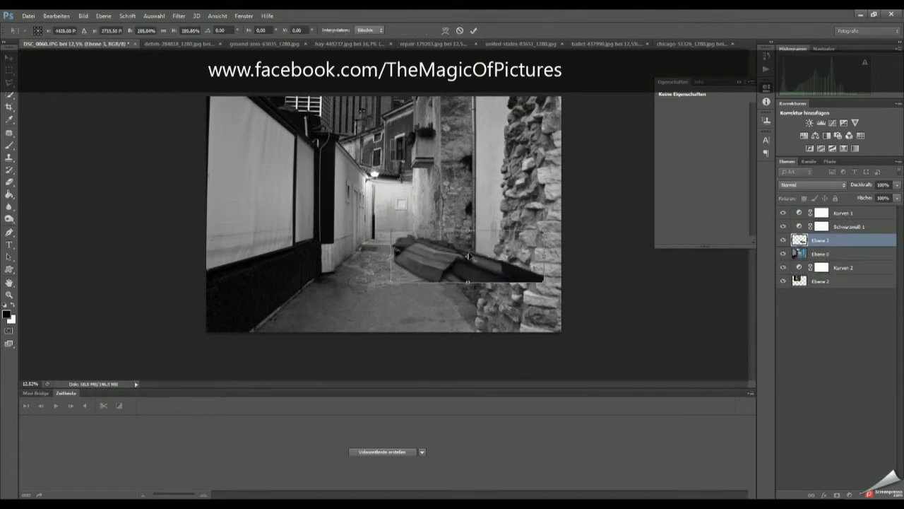
pyautogui.press('Return')
pyautogui.scroll(2, 475, 288)
pyautogui.click(821, 122)
pyautogui.keyDown('alt'); pyautogui.click(805, 252); pyautogui.keyUp('alt')
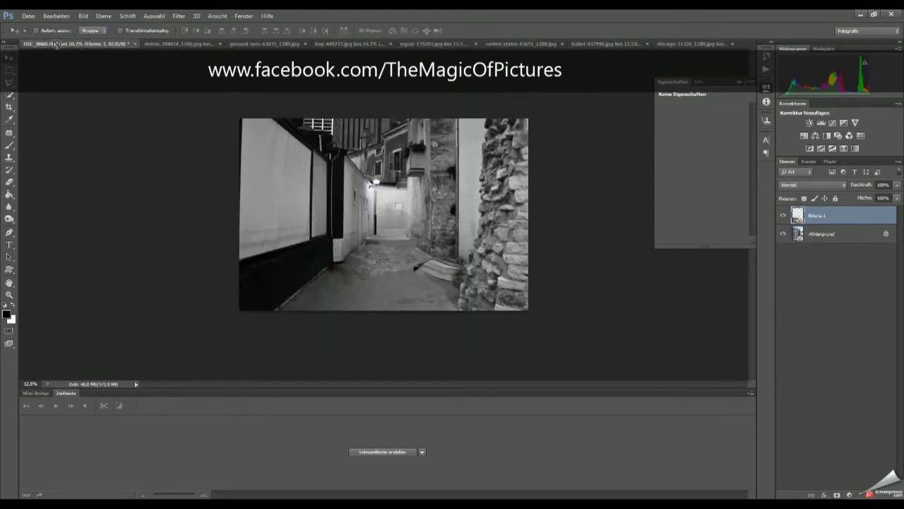
# Move Ebene 5 under Schwarzweiß 1, trying 37% opacity before returning to 100%
pyautogui.hotkey('ctrl', 't')
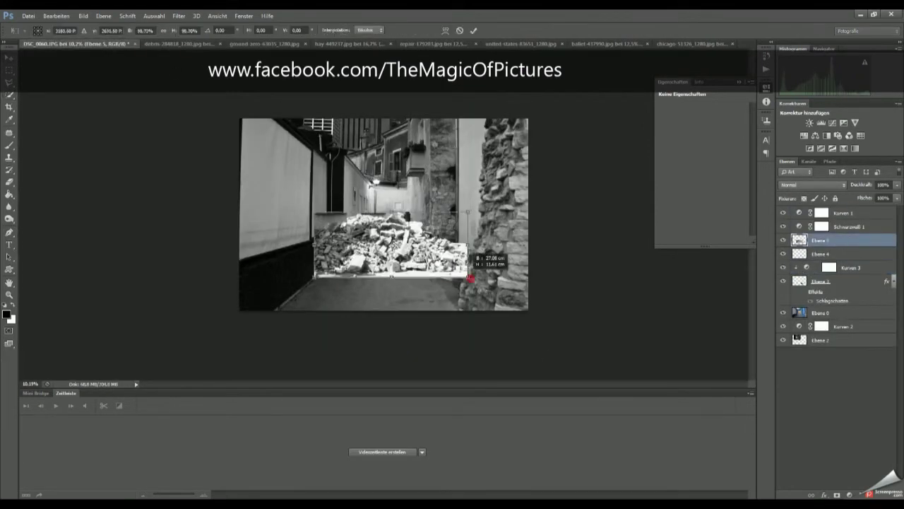
pyautogui.scroll(5, 475, 276)
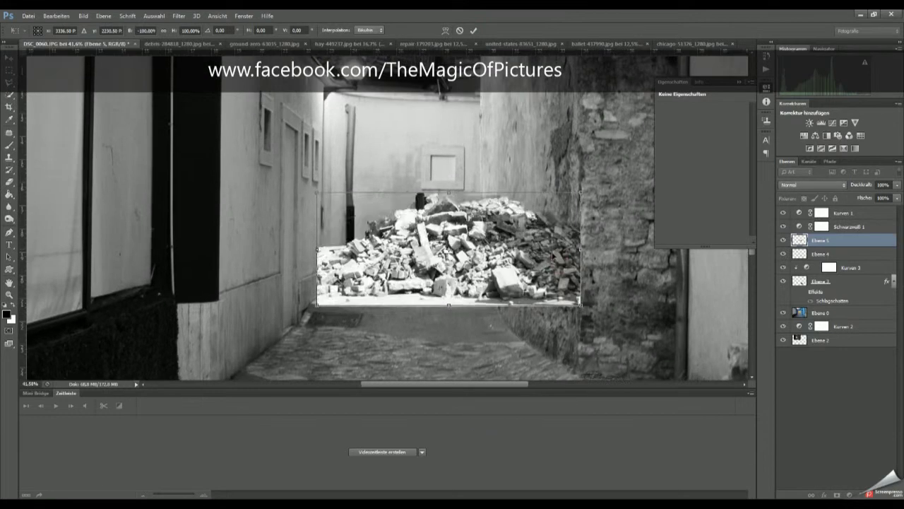
pyautogui.moveTo(832, 234); pyautogui.dragTo(831, 224)
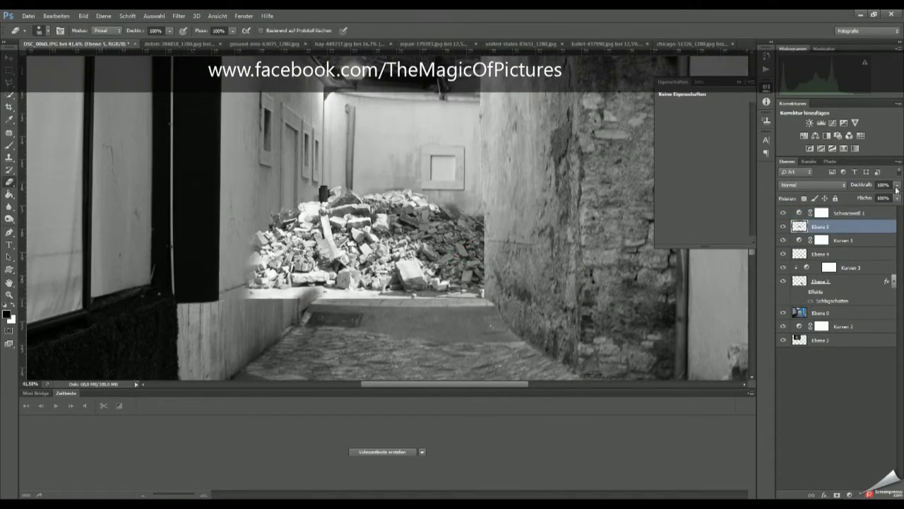
pyautogui.moveTo(895, 185); pyautogui.dragTo(870, 200)
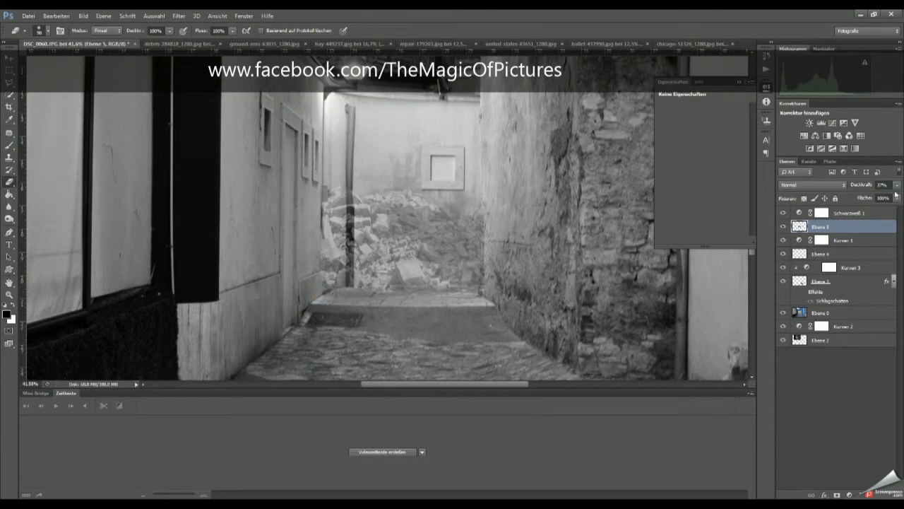
pyautogui.moveTo(897, 185); pyautogui.dragTo(903, 198)
# Darken the rubble with a clipped Curves layer, then try and undo painted shading on a new layer
pyautogui.click(833, 123)
pyautogui.moveTo(709, 163); pyautogui.dragTo(735, 144)
pyautogui.hotkey('ctrl', 'shift', 'alt', 'e')
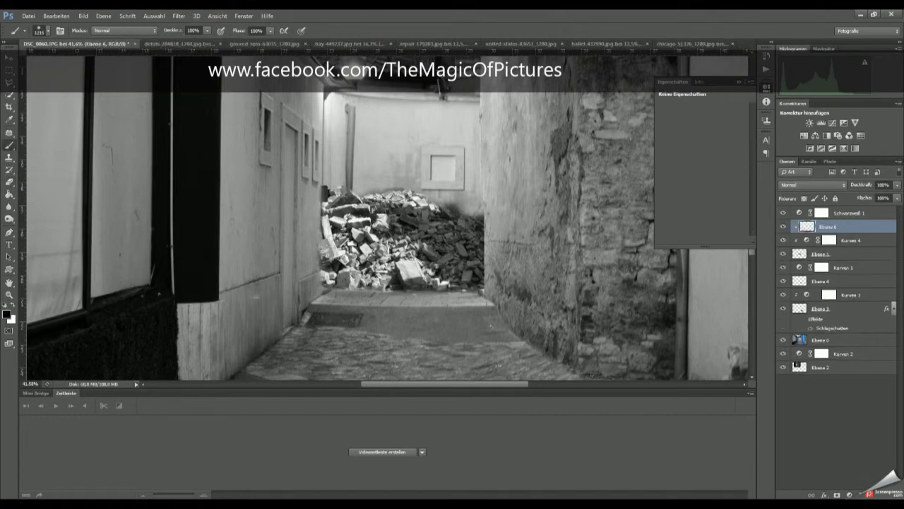
pyautogui.moveTo(332, 226); pyautogui.dragTo(466, 240)
pyautogui.hotkey('ctrl', 'z')
# Select the rubble layer and pick the Eraser to trim its hard left edge
pyautogui.click(827, 254)
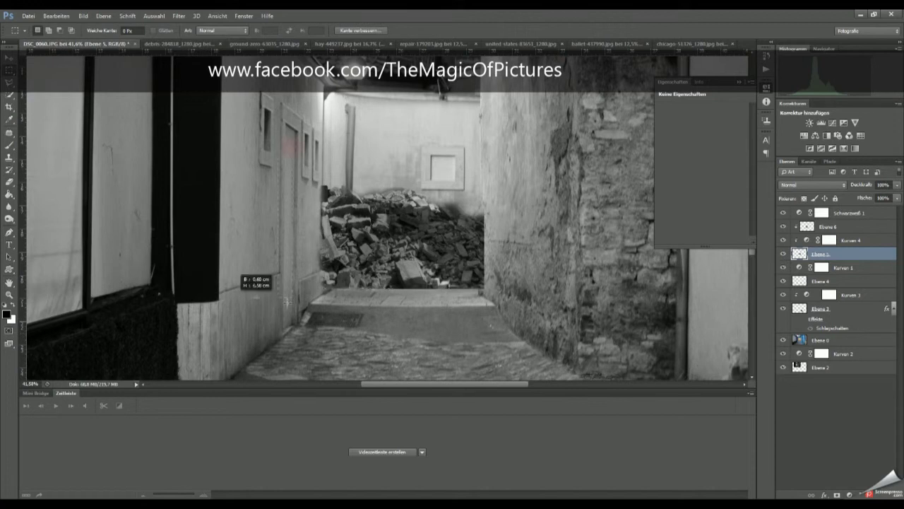
pyautogui.scroll(2, 404, 362)
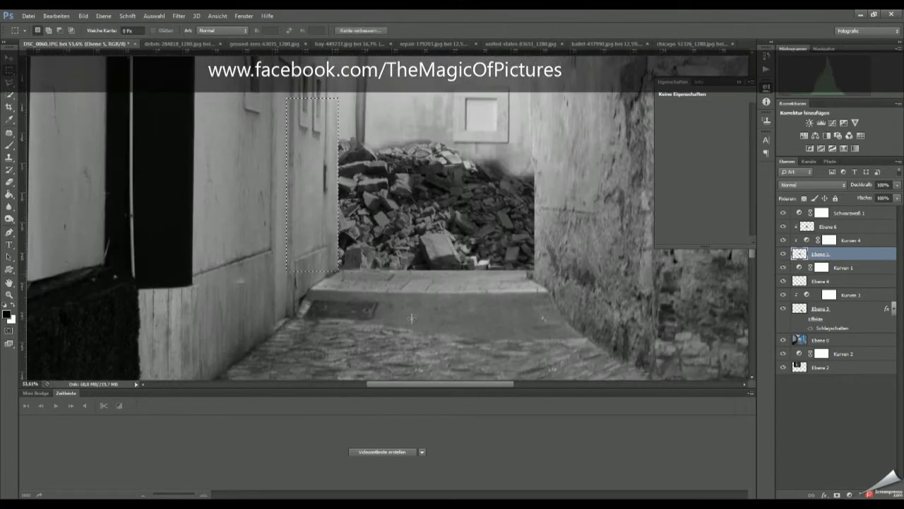
pyautogui.press('e')
pyautogui.scroll(2, 330, 139)
pyautogui.scroll(2, 329, 149)
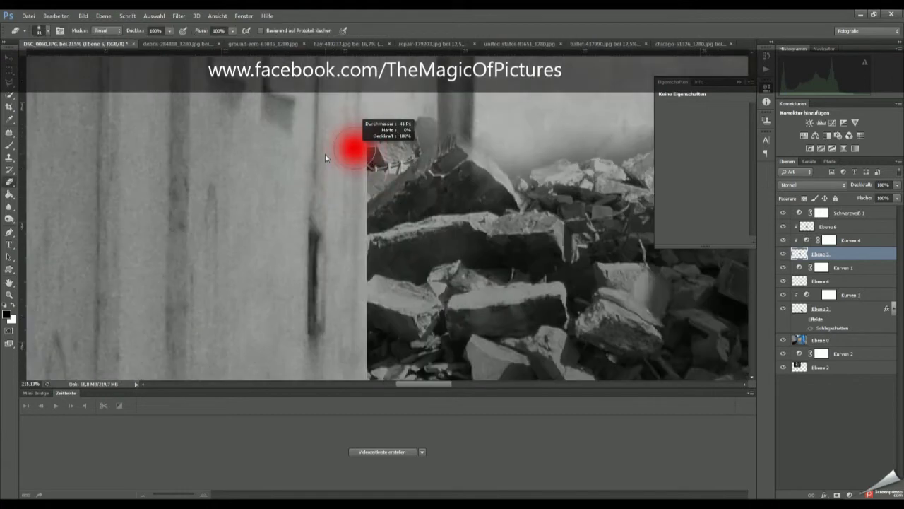
pyautogui.scroll(-3, 408, 145)
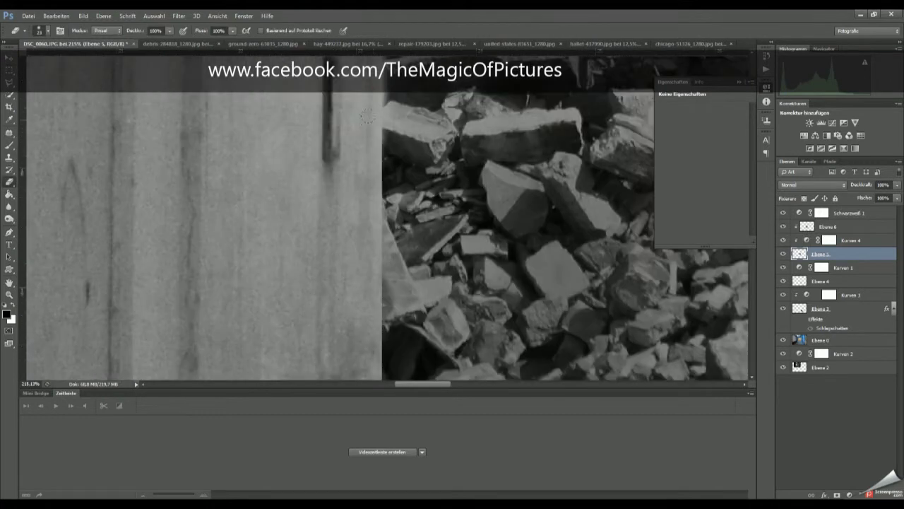
pyautogui.scroll(-1, 379, 251)
pyautogui.scroll(-2, 381, 192)
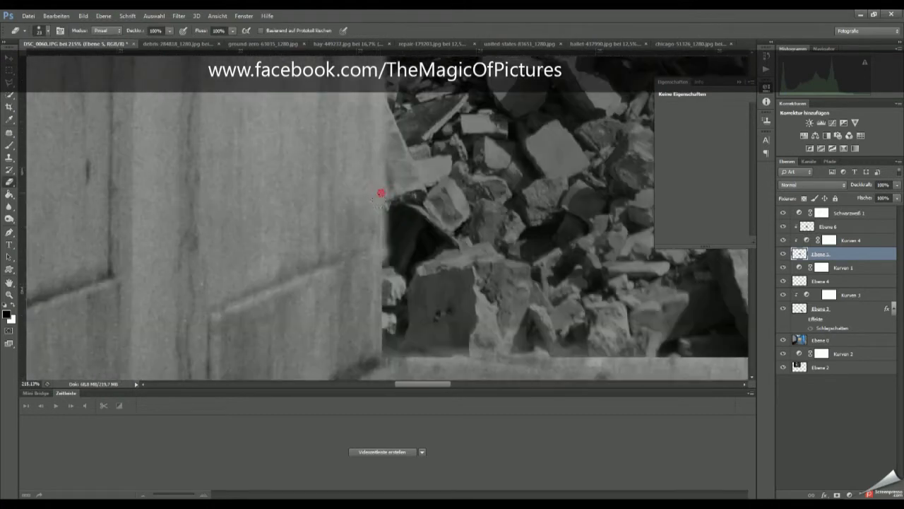
pyautogui.scroll(-4, 544, 375)
pyautogui.scroll(3, 664, 334)
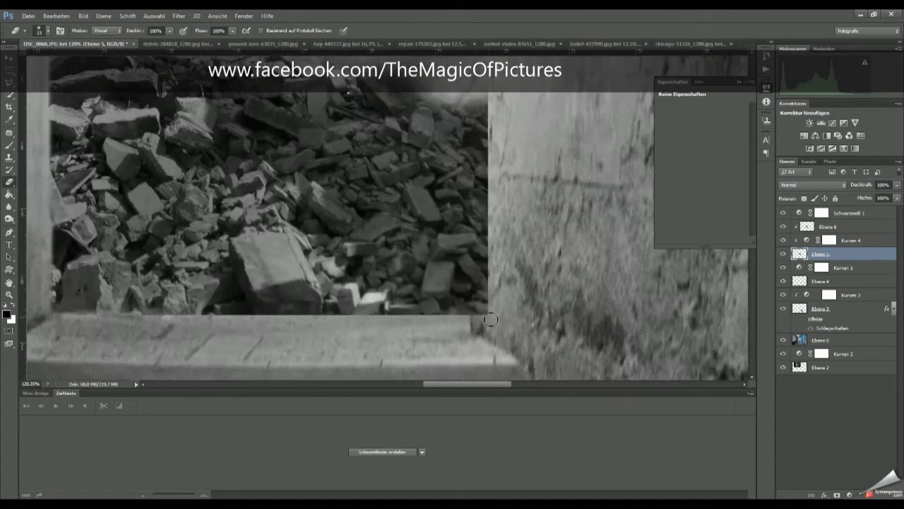
# Fade the rubble layer to 30% to check placement, then restore 100% opacity
pyautogui.press('3')
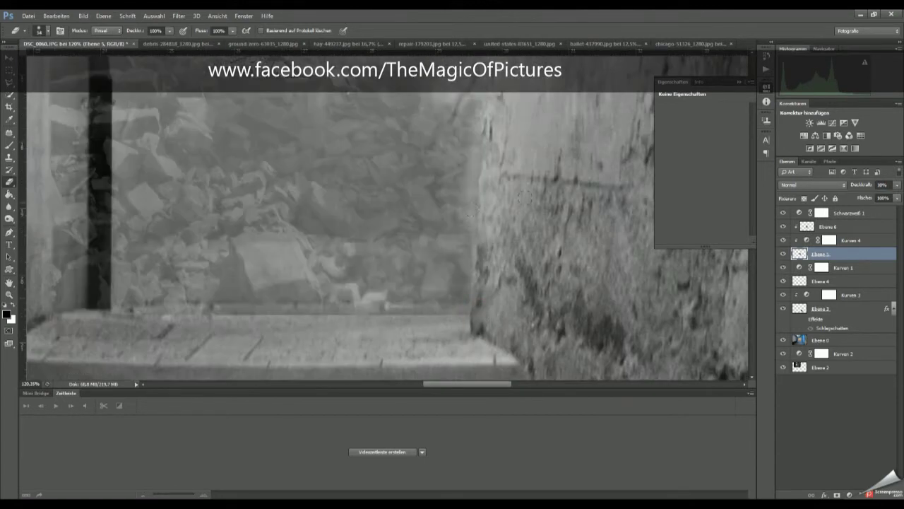
pyautogui.scroll(-2, 485, 323)
pyautogui.scroll(-2, 494, 349)
pyautogui.scroll(-2, 470, 297)
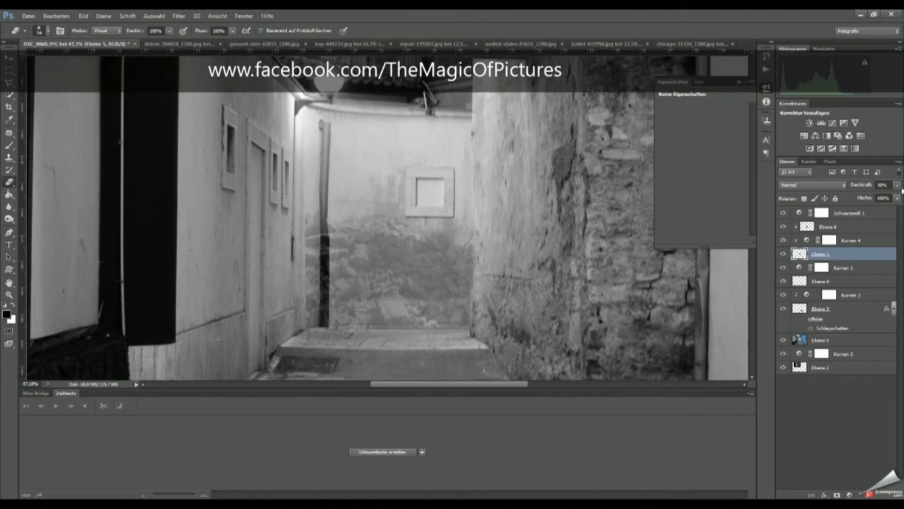
pyautogui.moveTo(897, 184); pyautogui.dragTo(891, 199)
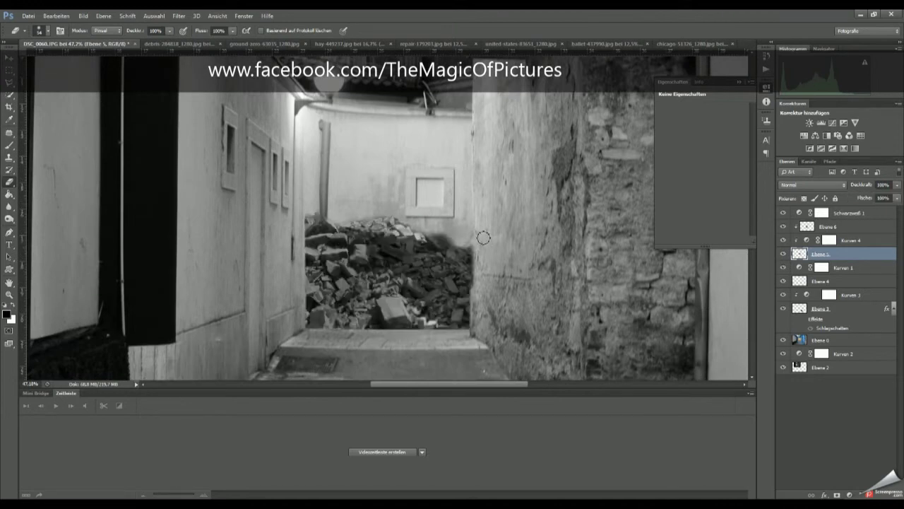
pyautogui.scroll(2, 483, 237)
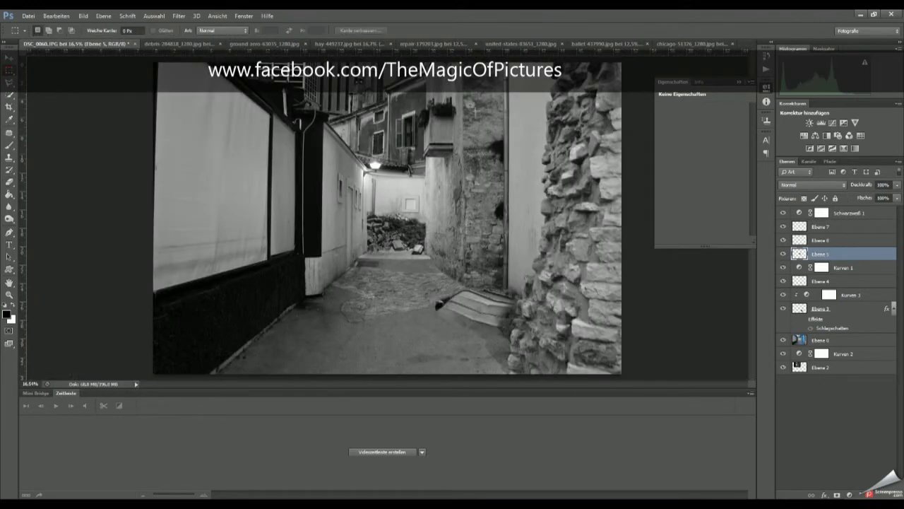
# Paste the stone texture as a new layer and rotate and scale it over the left wall
pyautogui.click(820, 340)
pyautogui.hotkey('ctrl', 'v')
pyautogui.press('v')
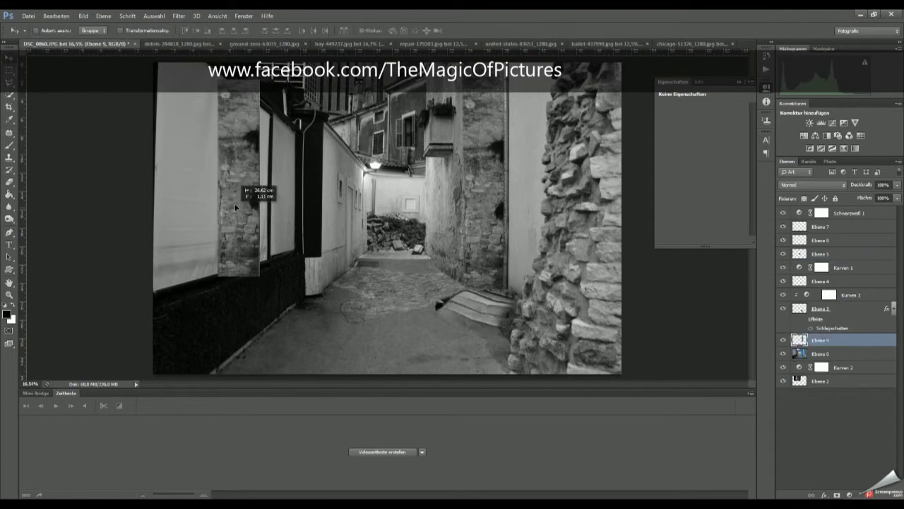
pyautogui.moveTo(481, 212); pyautogui.dragTo(177, 182)
pyautogui.hotkey('ctrl', 't')
pyautogui.moveTo(192, 257); pyautogui.dragTo(205, 275)
pyautogui.moveTo(207, 81); pyautogui.dragTo(213, 126)
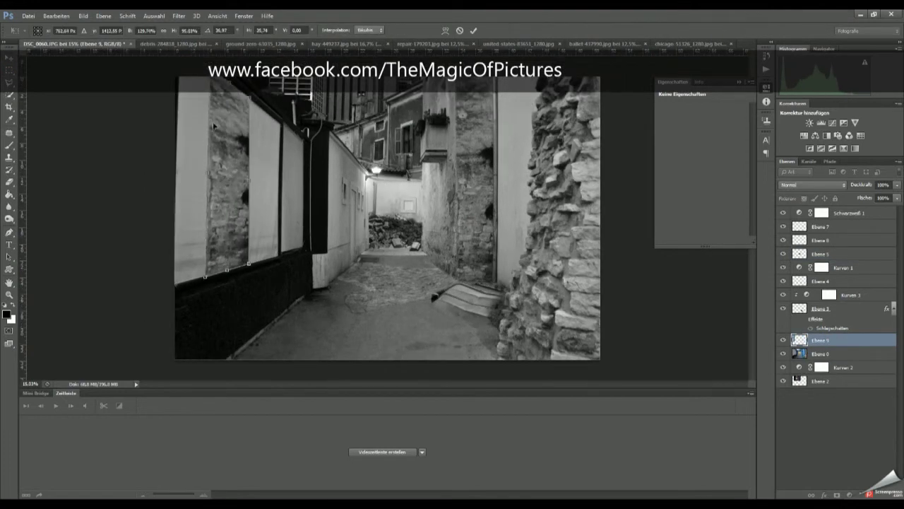
pyautogui.moveTo(203, 279); pyautogui.dragTo(255, 266)
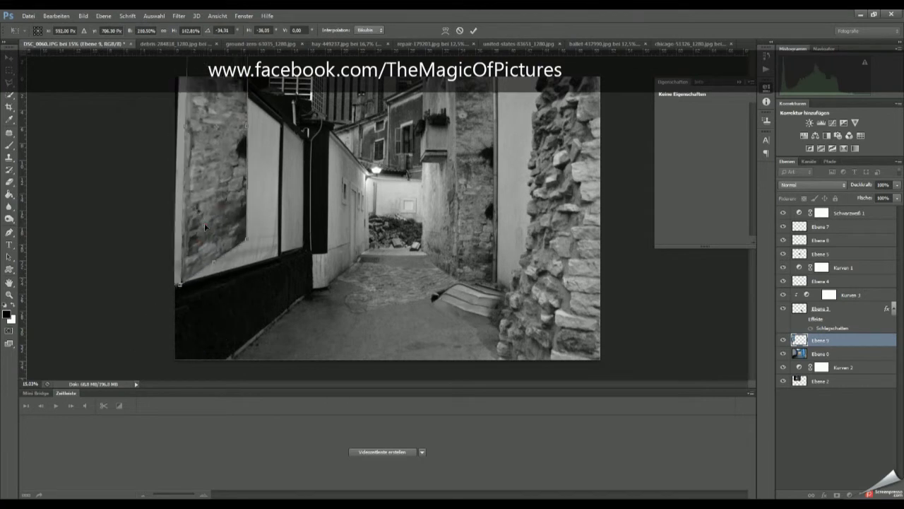
# Skew the stone patch's corners into the left wall's perspective and apply
pyautogui.hotkey('ctrl', '-')
pyautogui.moveTo(299, 92)
pyautogui.mouseDown()
pyautogui.moveTo(252, 140)
pyautogui.moveTo(255, 112)
pyautogui.moveTo(285, 145)
pyautogui.mouseUp()
pyautogui.press('Escape')
pyautogui.hotkey('ctrl', 't')
pyautogui.scroll(3, 335, 83)
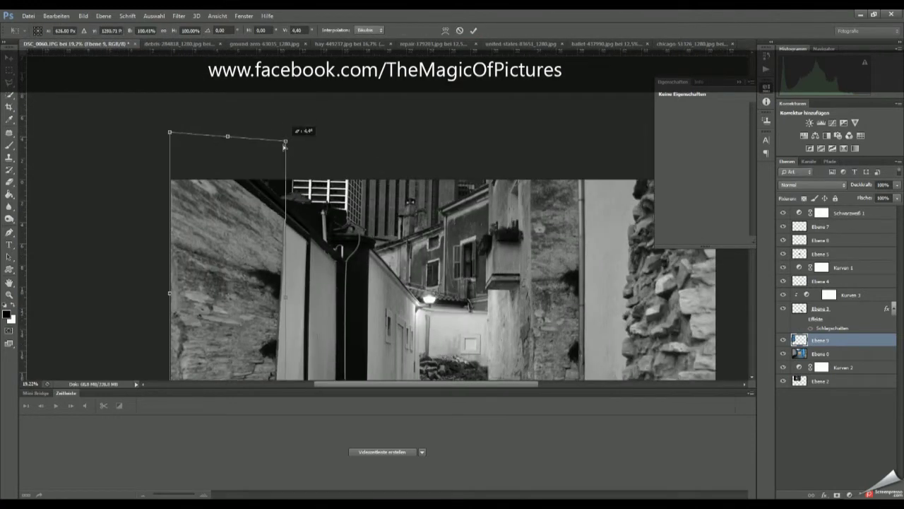
pyautogui.scroll(-3, 284, 212)
pyautogui.moveTo(170, 363); pyautogui.dragTo(168, 357)
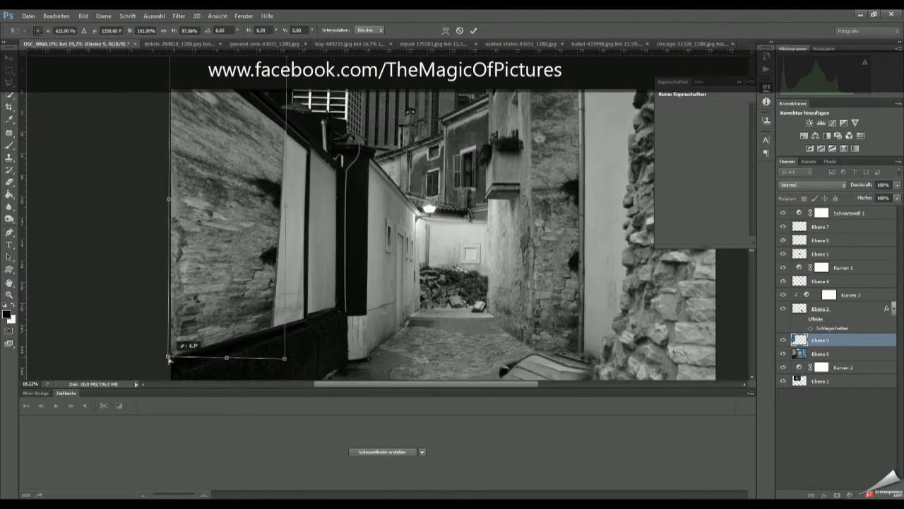
pyautogui.press('Return')
# Duplicate the stone patch and distort the copy onto the next wall panel
pyautogui.hotkey('ctrl', 'alt', 't')
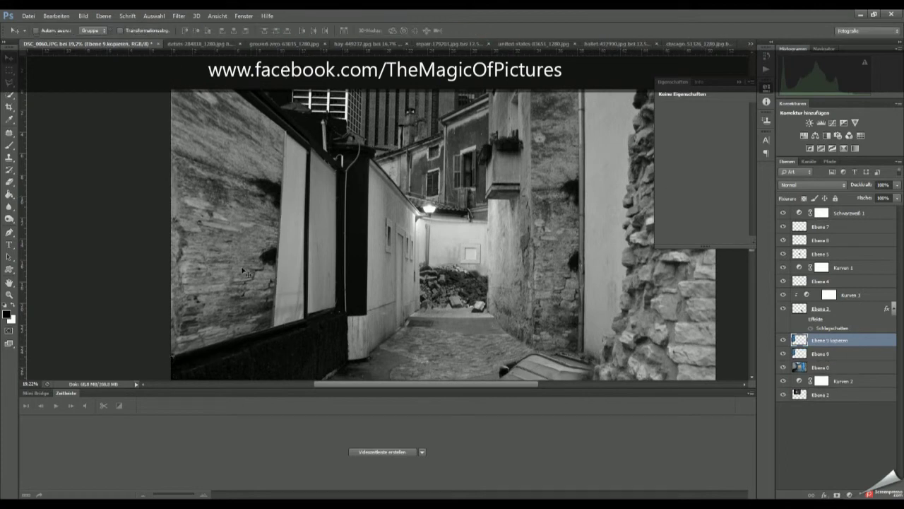
pyautogui.moveTo(242, 267); pyautogui.dragTo(278, 256)
pyautogui.scroll(-3, 278, 257)
pyautogui.moveTo(297, 99); pyautogui.dragTo(285, 94)
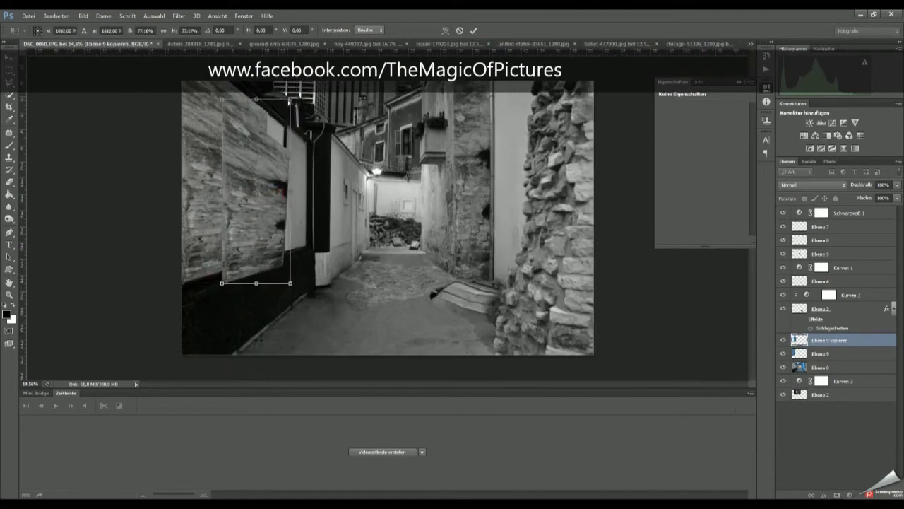
pyautogui.moveTo(222, 283); pyautogui.dragTo(214, 270)
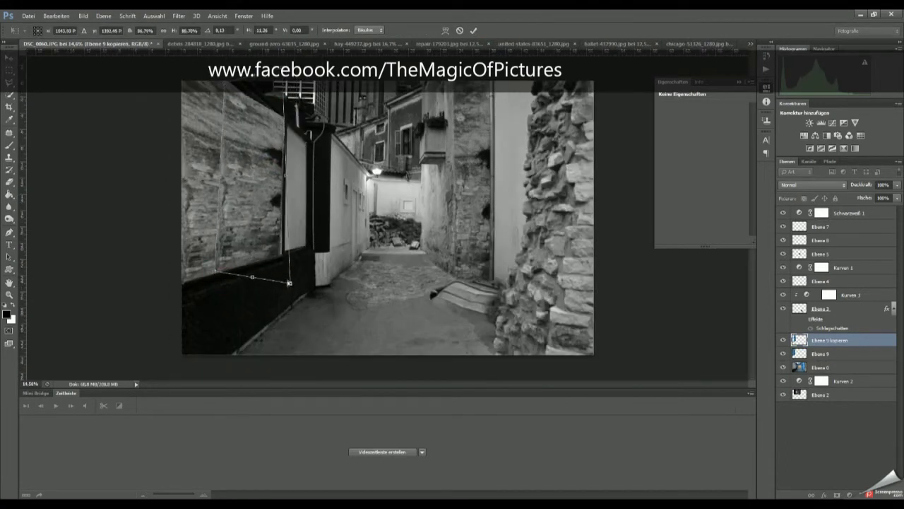
pyautogui.moveTo(257, 86); pyautogui.dragTo(258, 123)
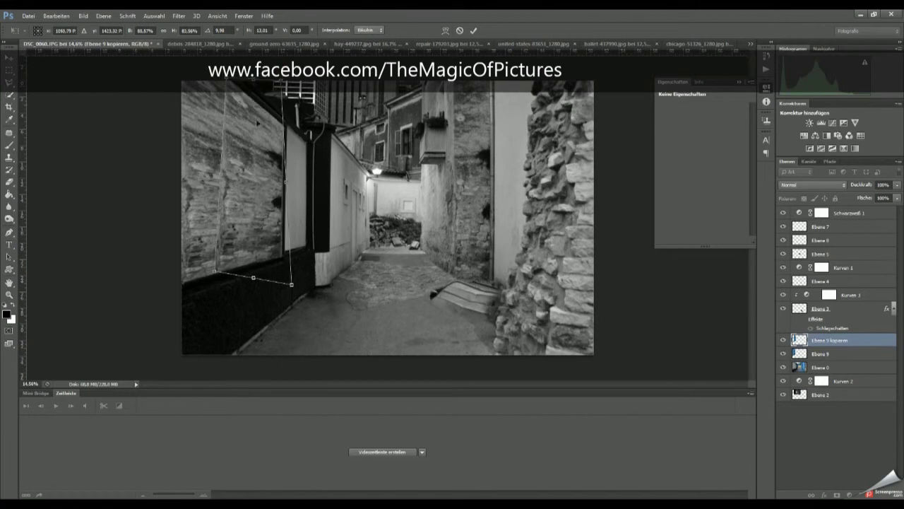
pyautogui.click(474, 31)
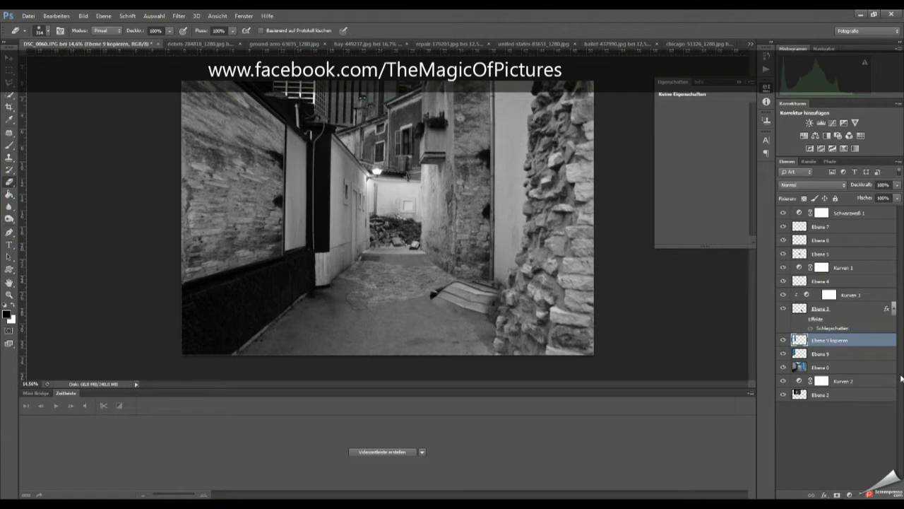
# Merge the stone panels and distort a copied rock strip onto the middle wall
pyautogui.hotkey('ctrl', 'e')
pyautogui.hotkey('ctrl', 'e')
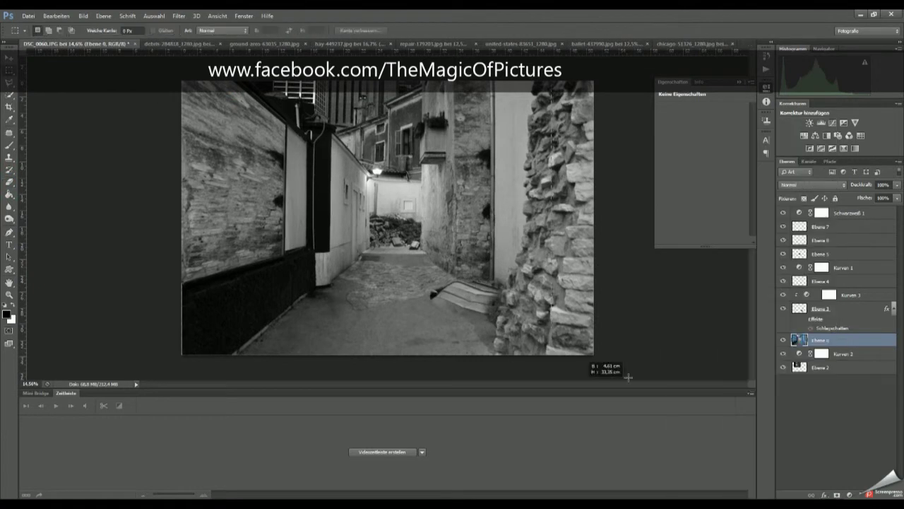
pyautogui.moveTo(571, 283)
pyautogui.mouseDown()
pyautogui.moveTo(343, 182)
pyautogui.moveTo(305, 86)
pyautogui.moveTo(326, 164)
pyautogui.mouseUp()
pyautogui.hotkey('ctrl', 't')
pyautogui.scroll(2, 306, 86)
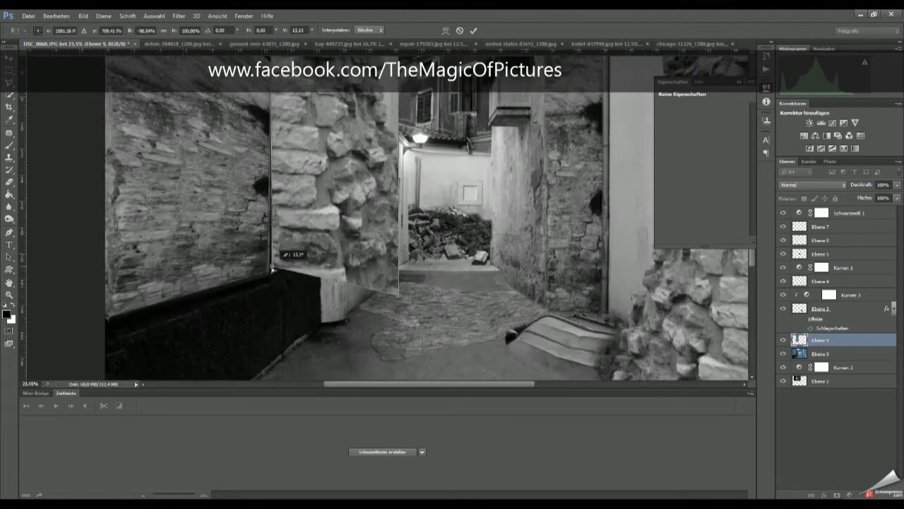
pyautogui.scroll(-3, 330, 95)
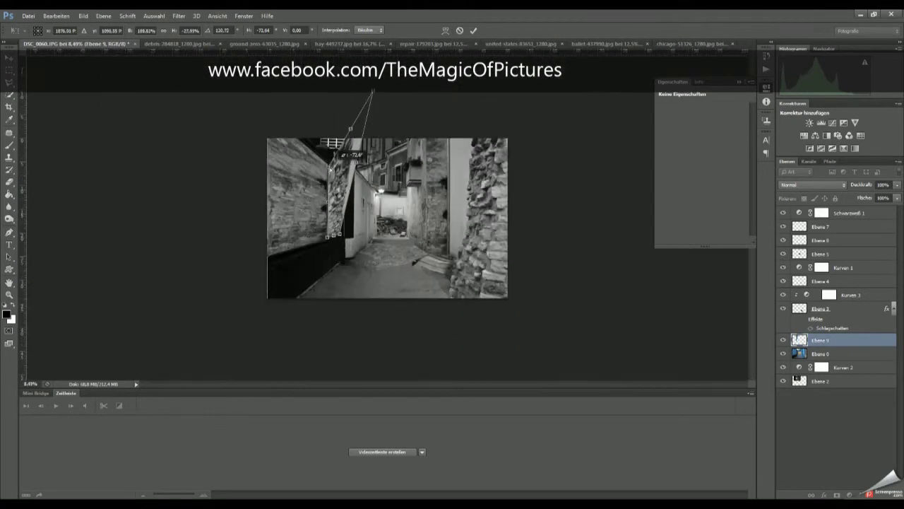
pyautogui.scroll(6, 357, 188)
pyautogui.moveTo(357, 188); pyautogui.dragTo(380, 185)
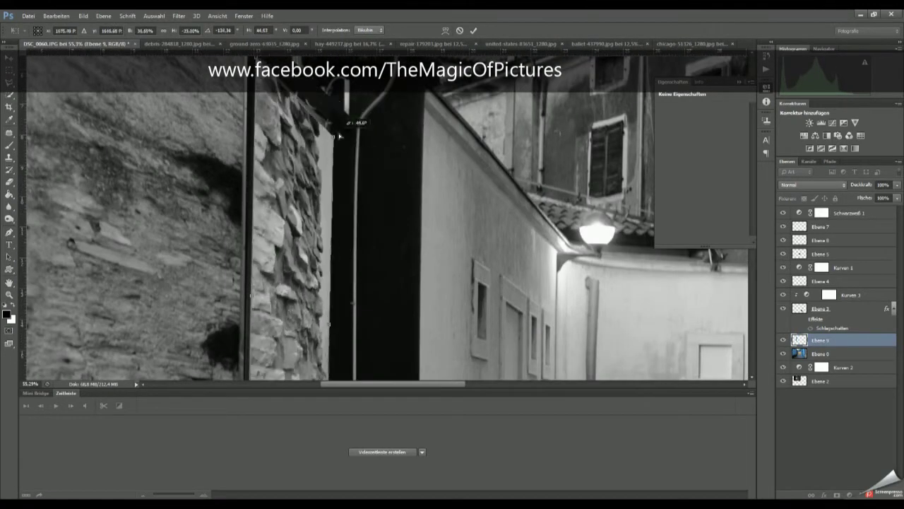
pyautogui.scroll(-5, 380, 185)
pyautogui.moveTo(195, 291); pyautogui.dragTo(212, 281)
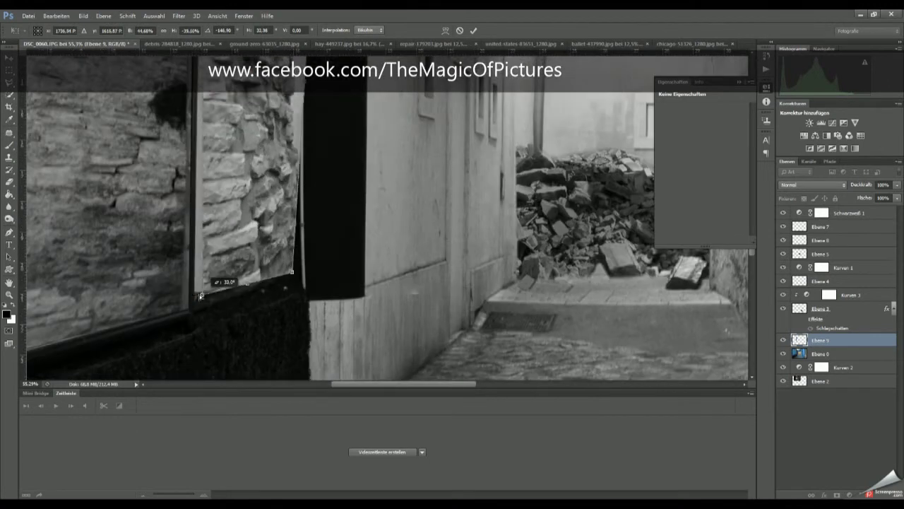
pyautogui.click(473, 30)
# Erase the rock patch's overhanging edges so it fits the wall
pyautogui.scroll(-3, 348, 146)
pyautogui.scroll(4, 187, 198)
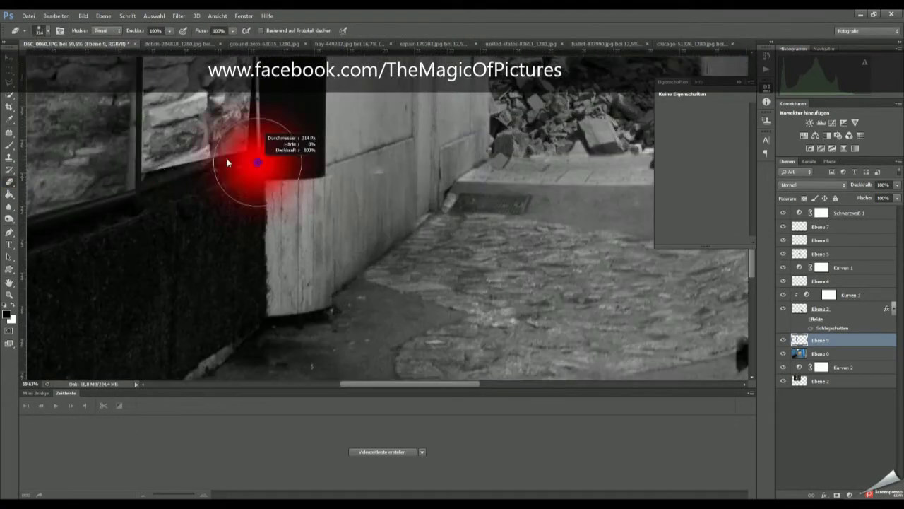
pyautogui.scroll(2, 240, 199)
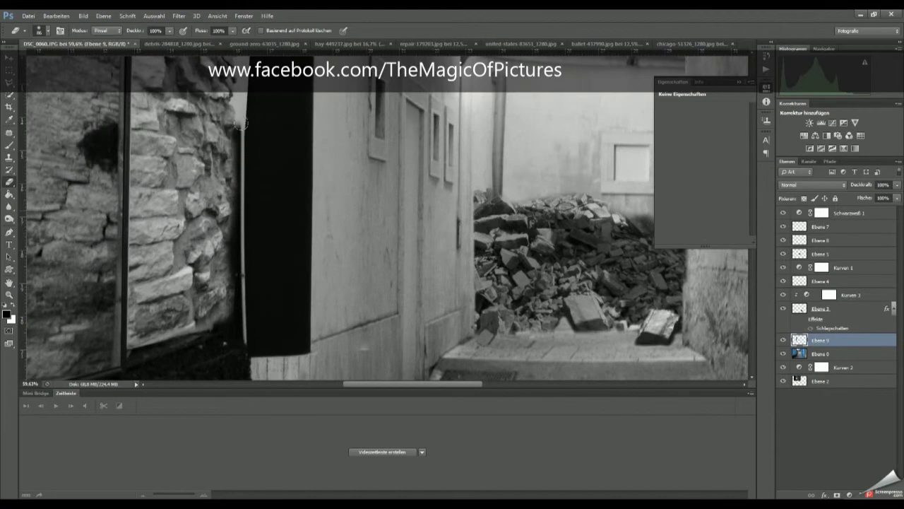
pyautogui.moveTo(240, 124); pyautogui.dragTo(221, 308)
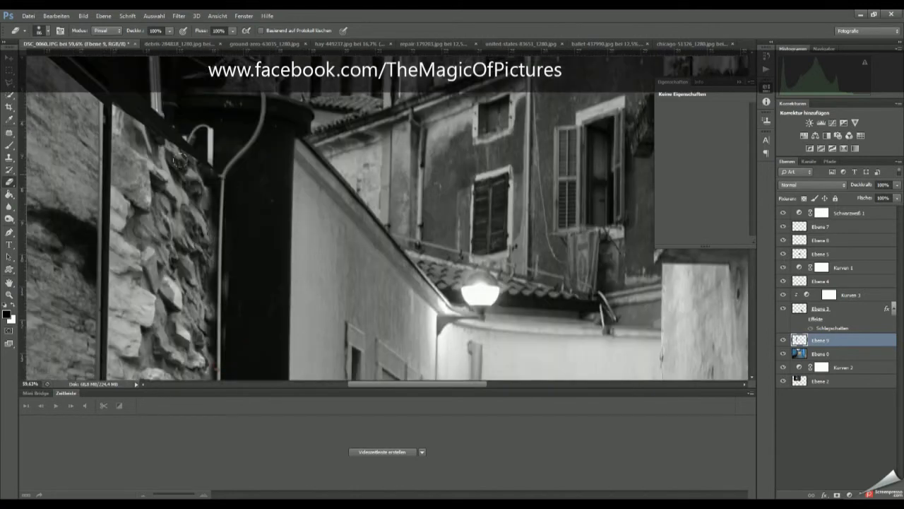
pyautogui.scroll(-2, 100, 101)
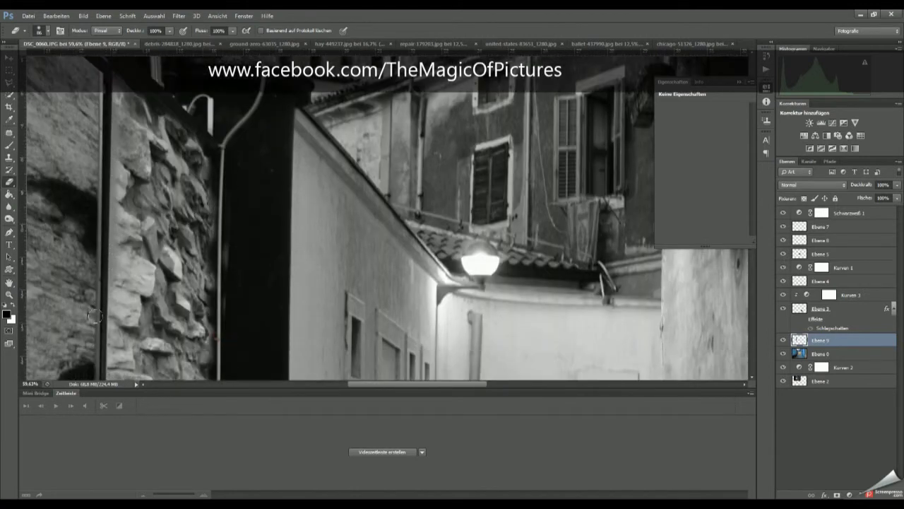
pyautogui.scroll(-5, 94, 316)
pyautogui.scroll(-1, 111, 323)
pyautogui.scroll(-2, 110, 361)
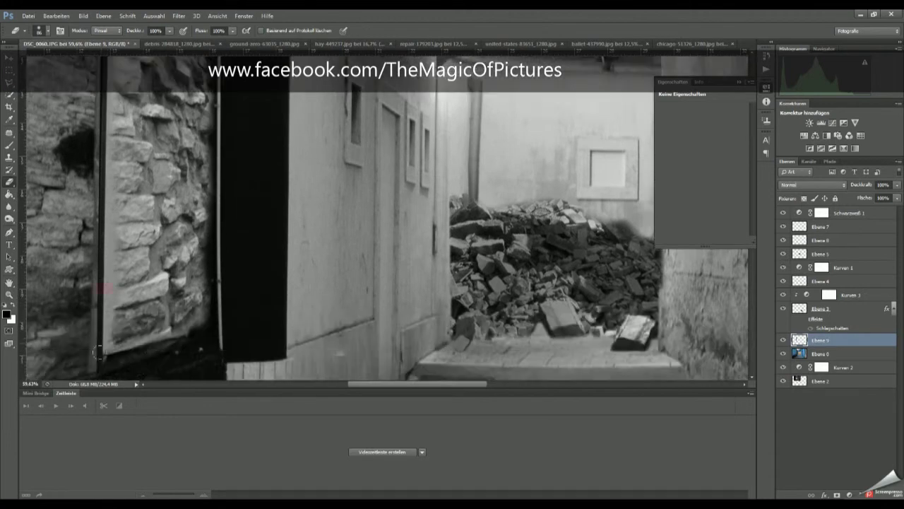
pyautogui.scroll(-4, 226, 317)
pyautogui.scroll(-2, 301, 287)
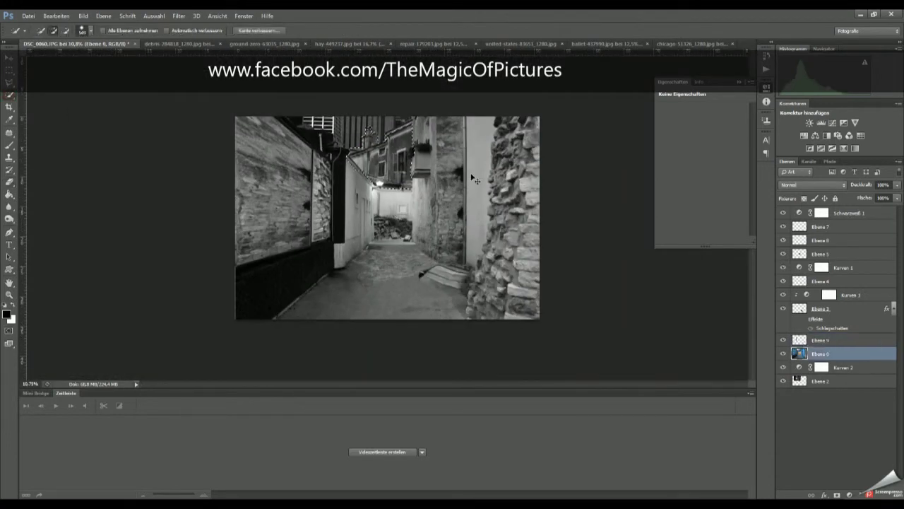
# Copy the selected building piece, flip it vertically, rotate it and move it behind the alley
pyautogui.hotkey('ctrl', 'j')
pyautogui.hotkey('ctrl', 't')
pyautogui.rightClick(398, 167)
pyautogui.click(462, 318)
pyautogui.moveTo(281, 120); pyautogui.dragTo(338, 116)
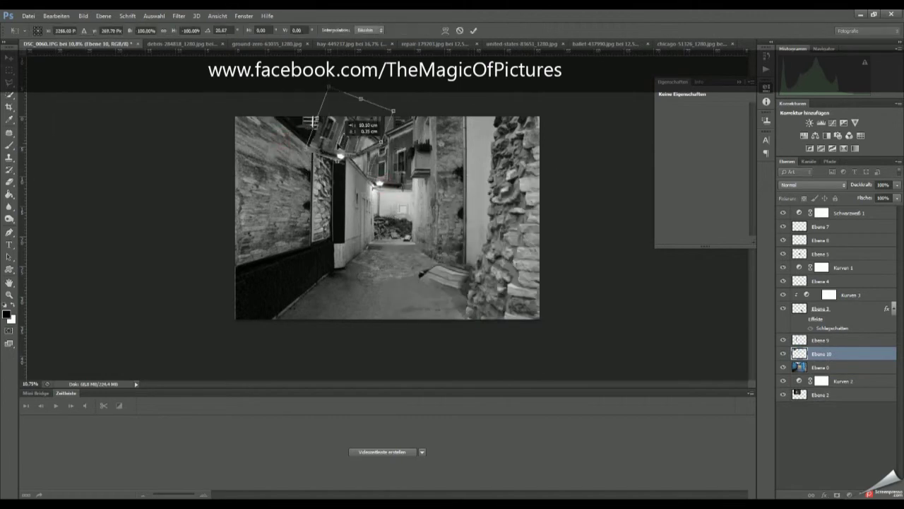
pyautogui.click(473, 31)
pyautogui.hotkey('ctrl', '[')
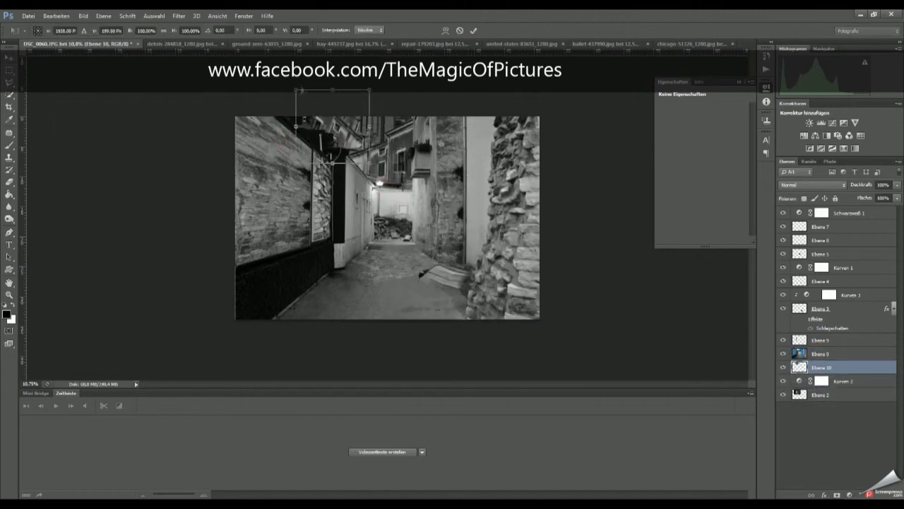
pyautogui.press('Return')
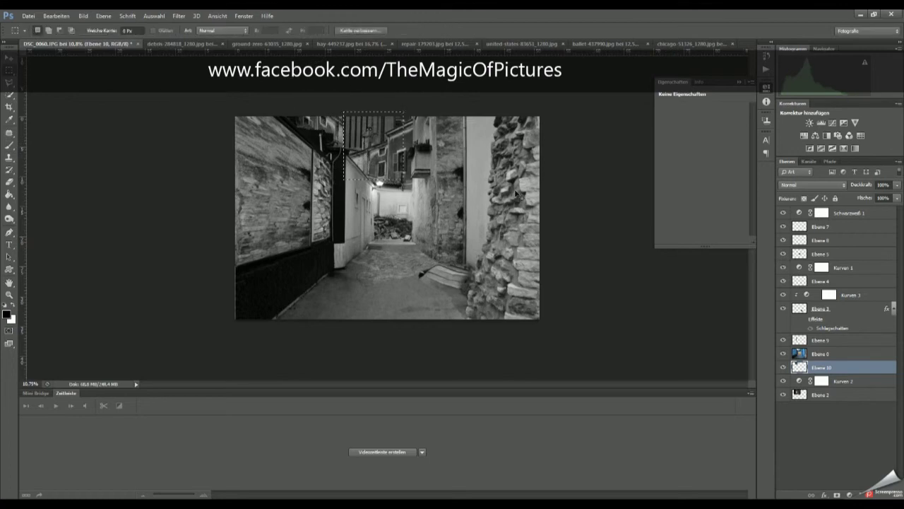
# Duplicate the building piece and flip the copy horizontally
pyautogui.press('v')
pyautogui.hotkey('ctrl', 'j')
pyautogui.hotkey('ctrl', 't')
pyautogui.rightClick(388, 120)
pyautogui.click(421, 262)
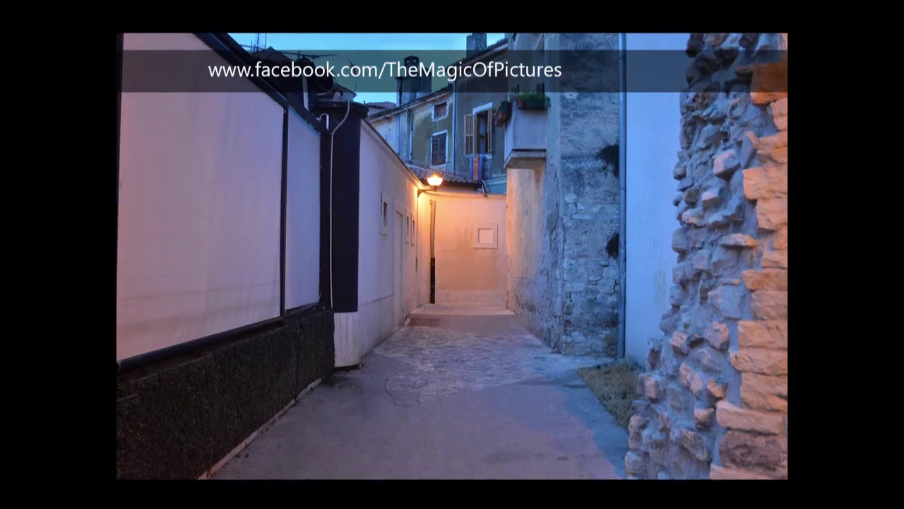